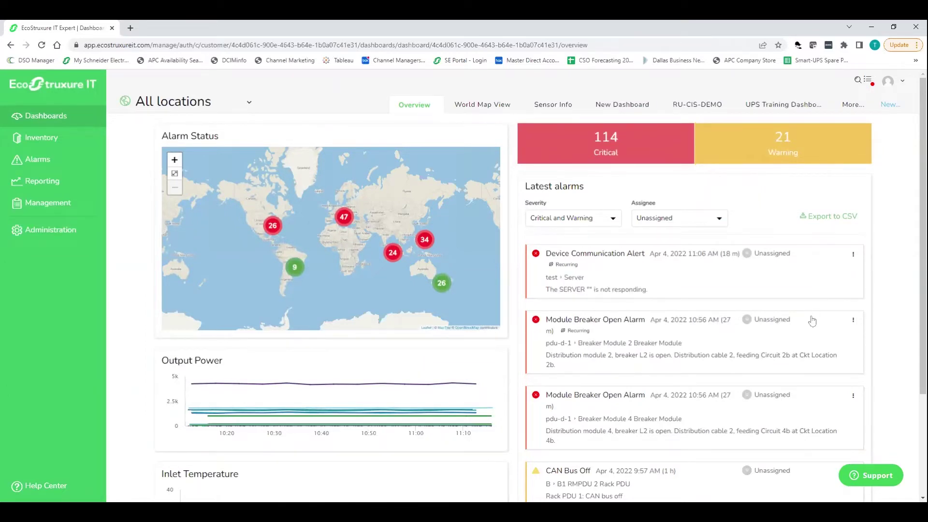
Zoom the Alarm Status map into the 26 cluster, then the 2-site cluster, and zoom back out
left_click(273, 226)
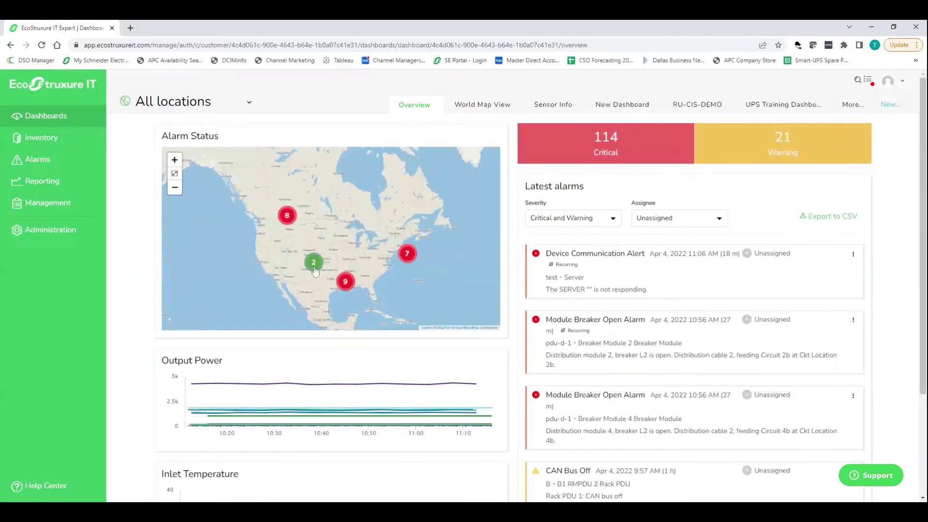
left_click(314, 263)
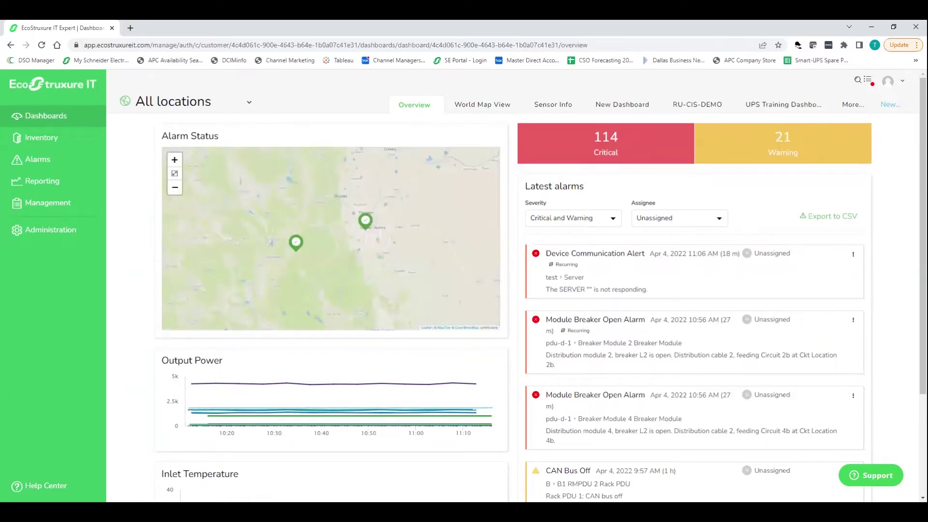
mouse_move(367, 225)
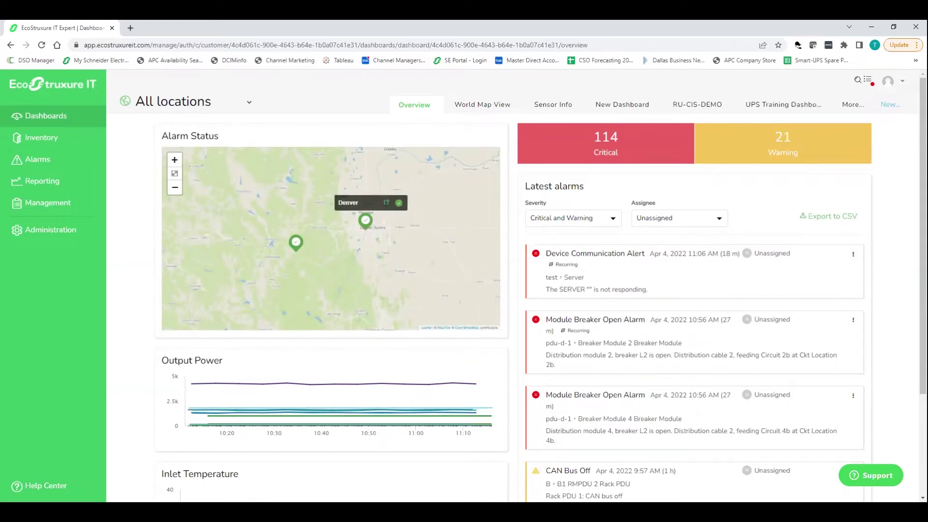
scroll(382, 290, "down", 2)
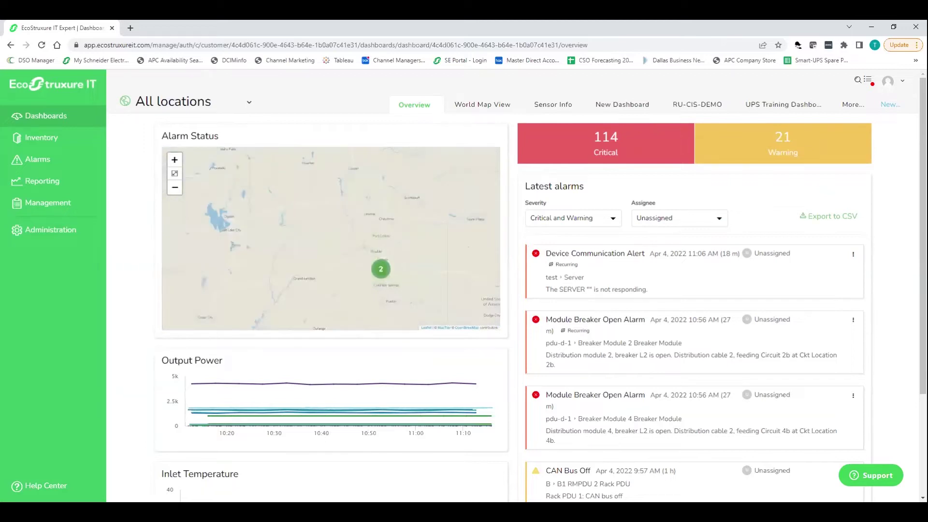
scroll(347, 222, "down", 3)
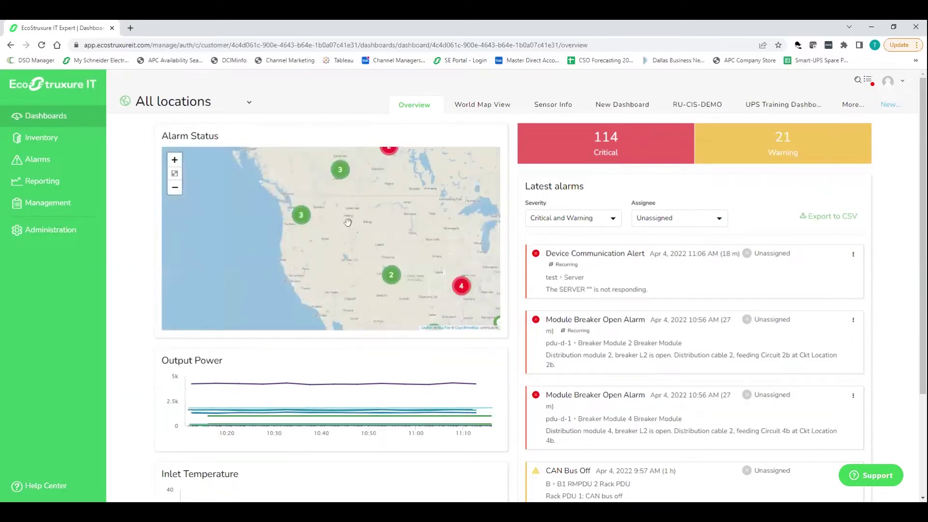
Pan the map east, zoom into the four Texas sites, then open the Inventory
left_click_drag(435, 280, 361, 204)
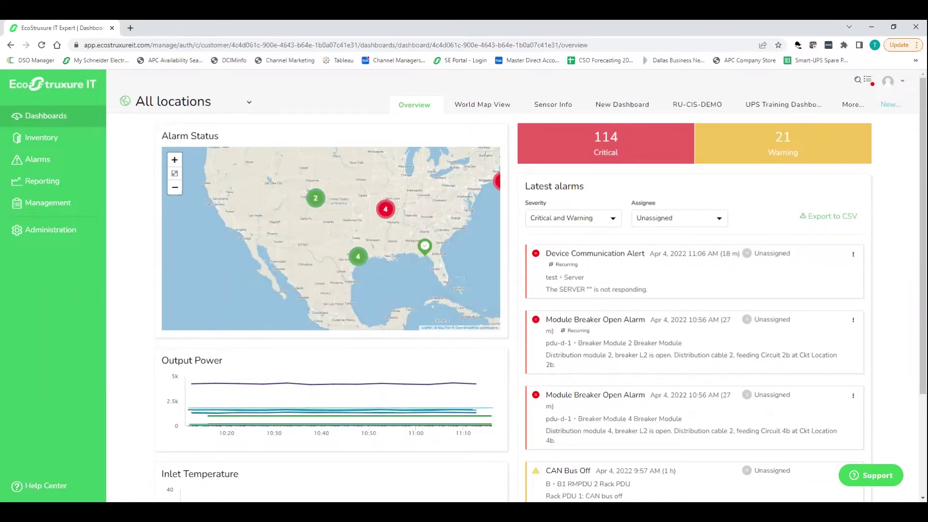
left_click(358, 256)
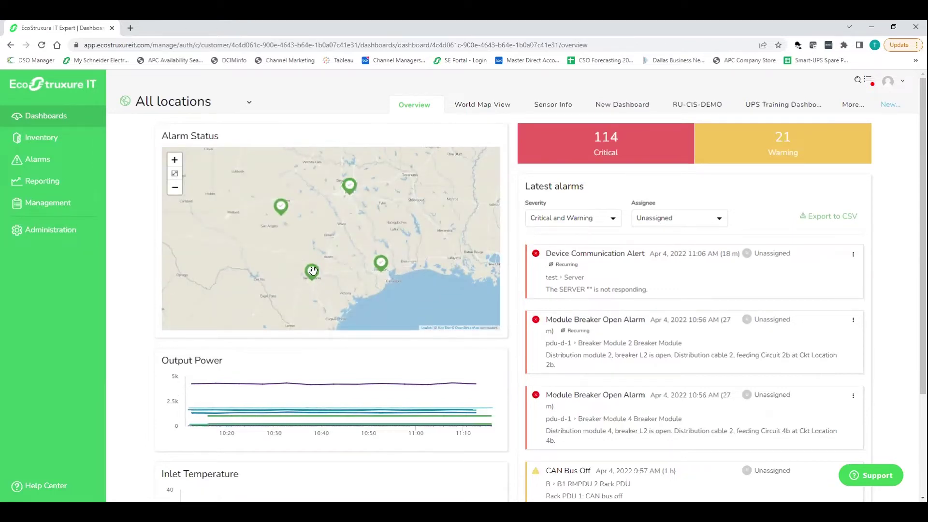
left_click(37, 144)
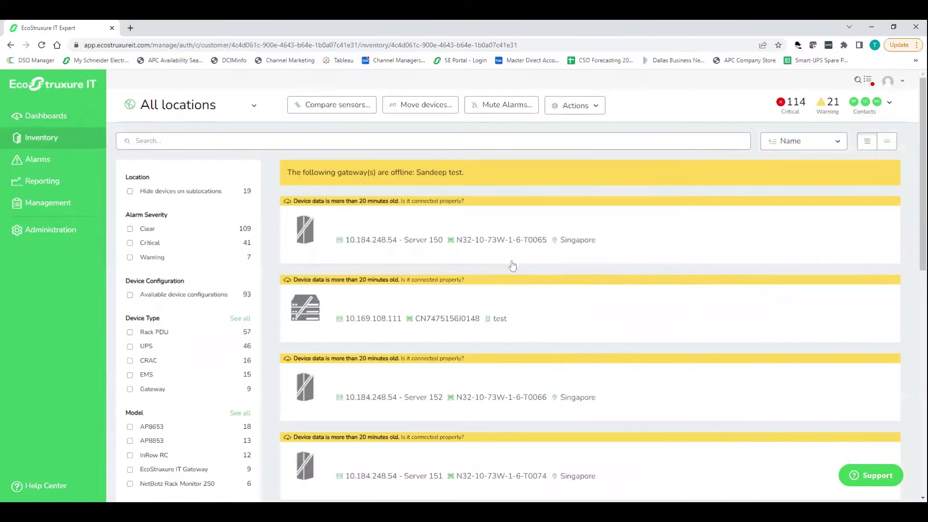
Scroll the All locations inventory down to the APC UPS entry and open its details
scroll(512, 266, "down", 2)
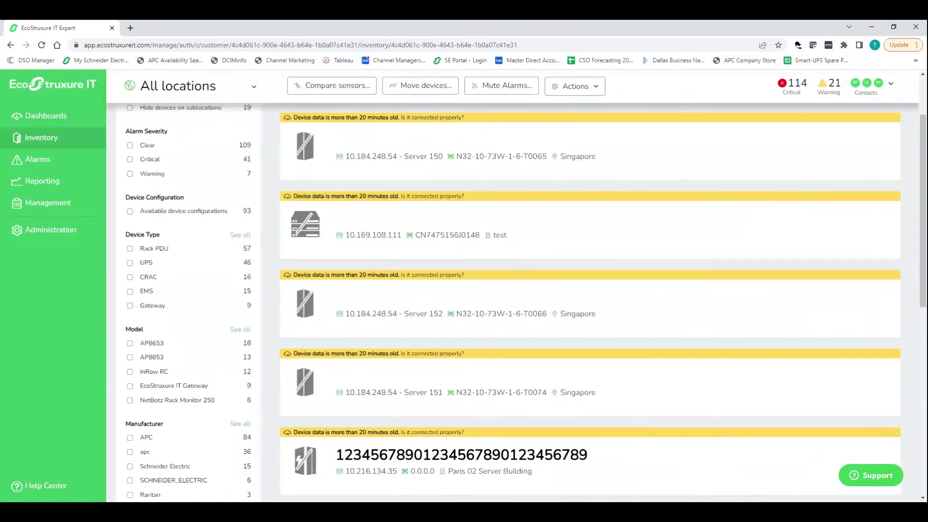
scroll(512, 265, "down", 3)
scroll(513, 265, "down", 4)
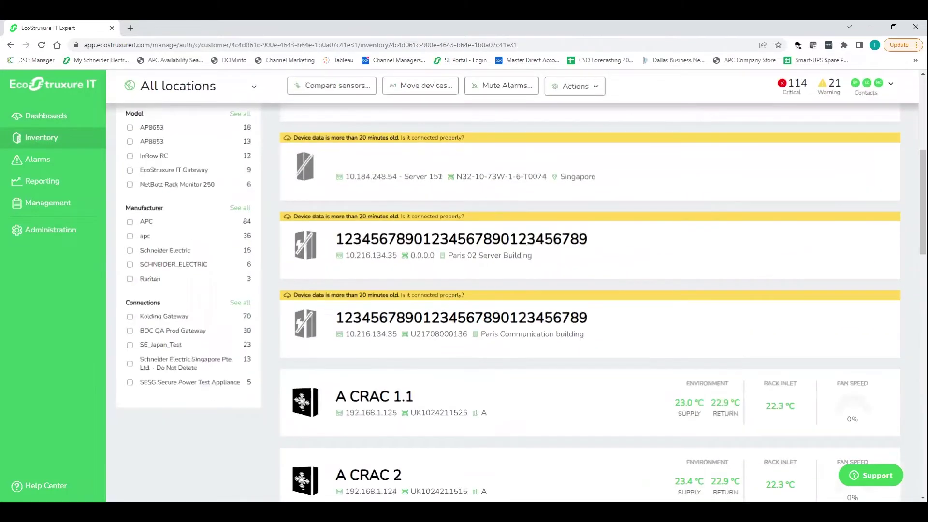
scroll(513, 266, "down", 2)
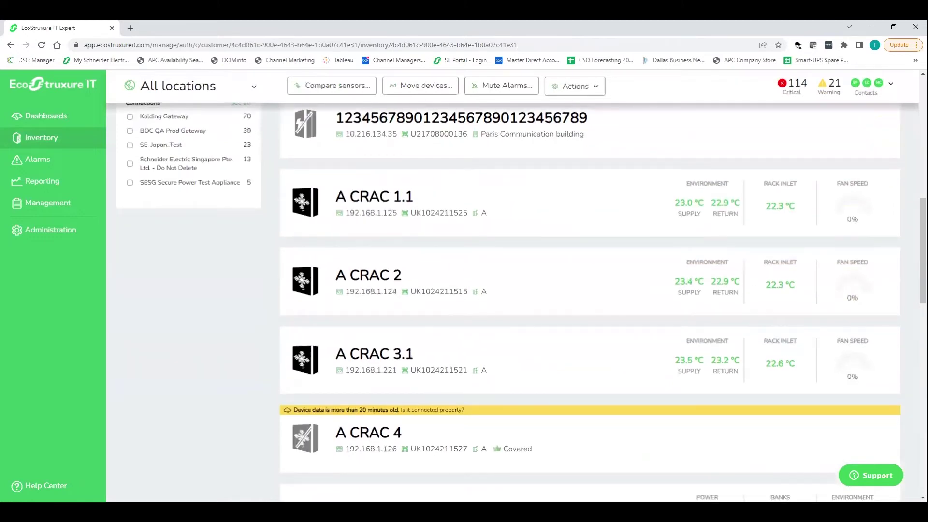
scroll(512, 265, "down", 5)
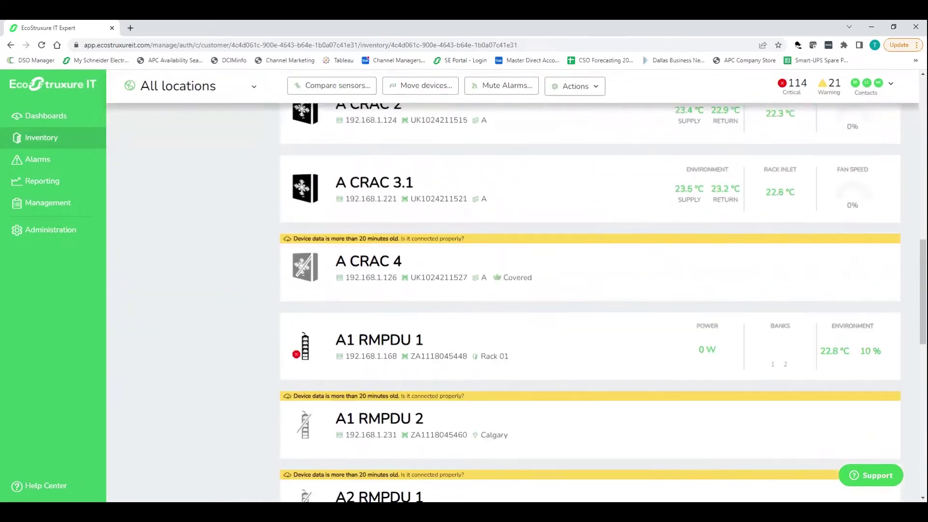
scroll(512, 265, "down", 4)
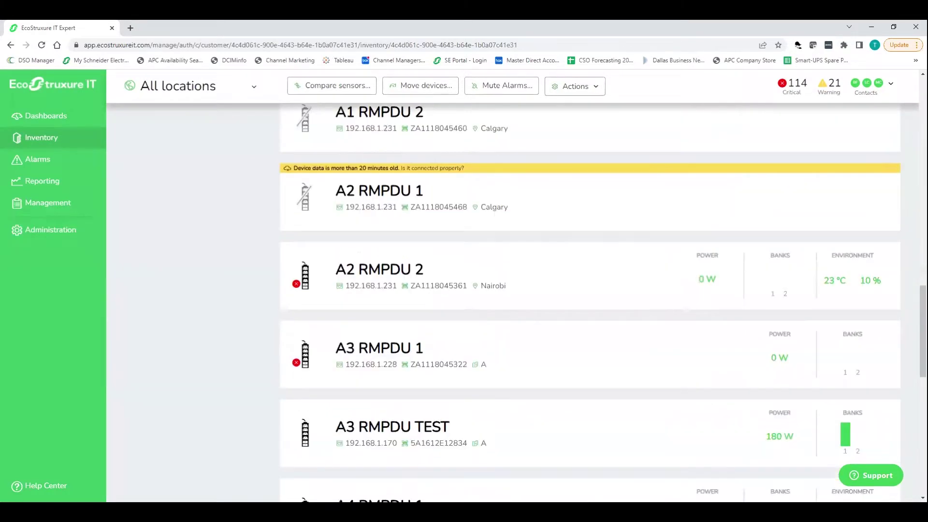
scroll(512, 266, "down", 9)
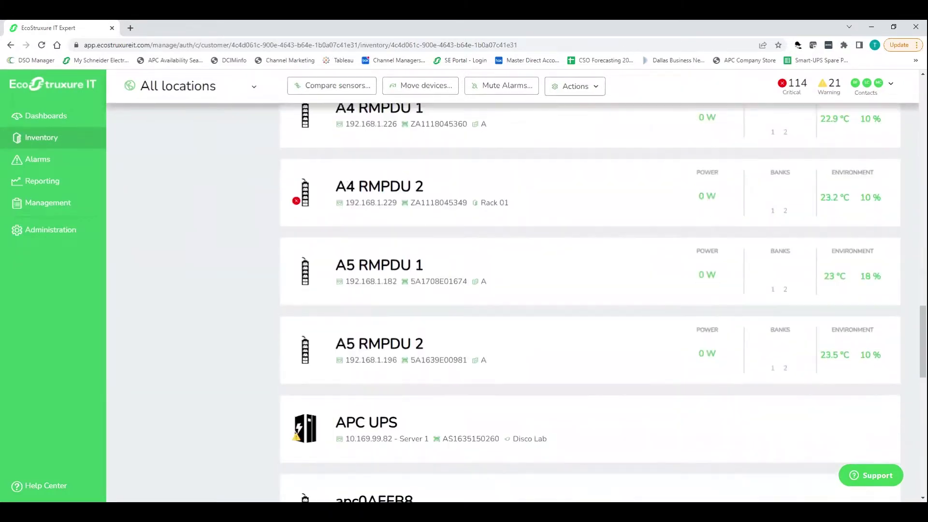
scroll(513, 266, "down", 2)
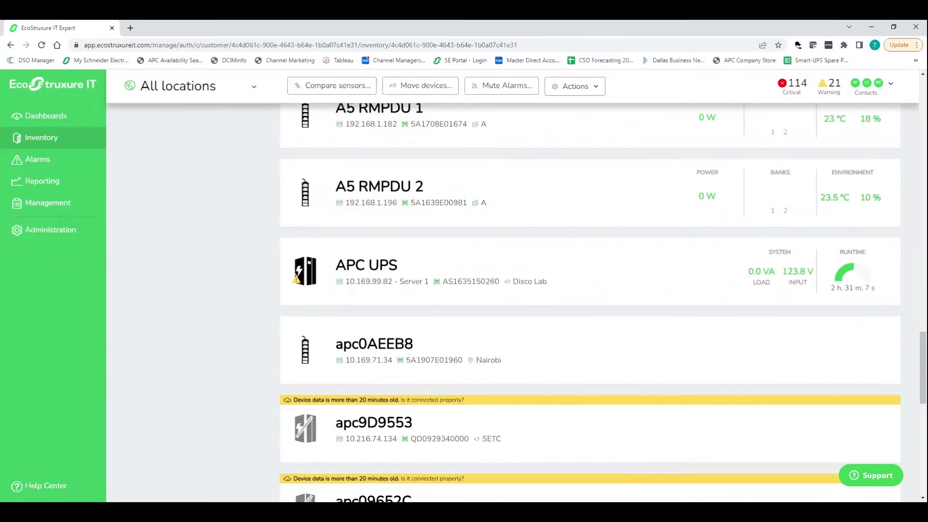
left_click(563, 281)
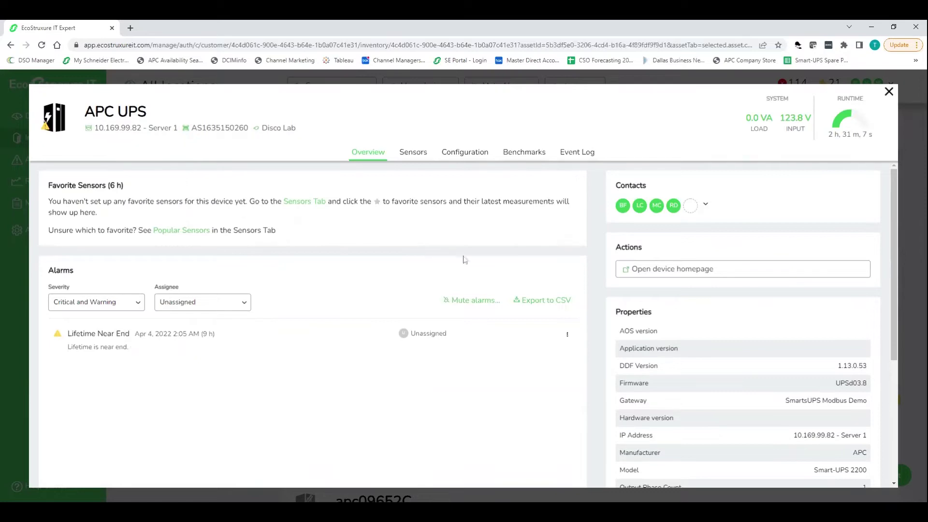
Scroll the APC UPS Overview to review its Smart-UPS 2200, SMT2200RM2UC and UPSd03.8 properties
scroll(670, 312, "down", 2)
scroll(670, 312, "down", 1)
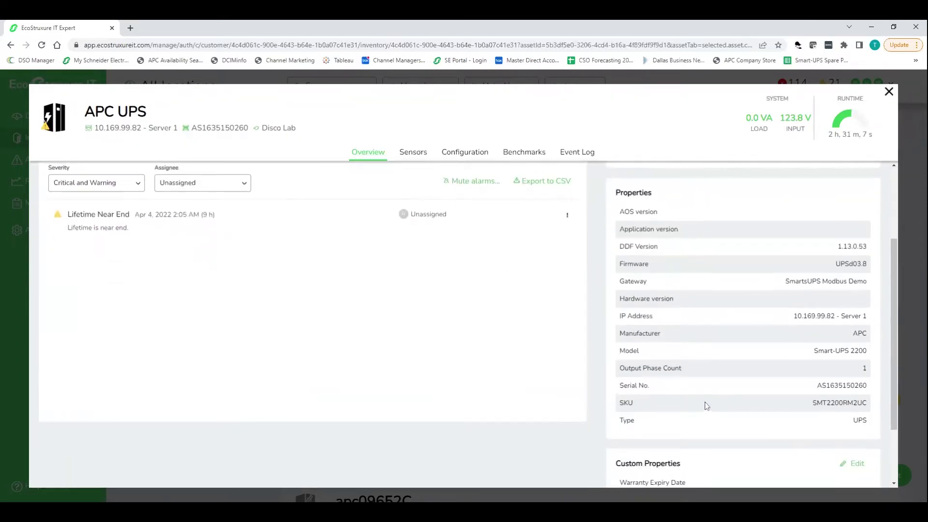
scroll(707, 406, "up", 1)
scroll(707, 406, "up", 2)
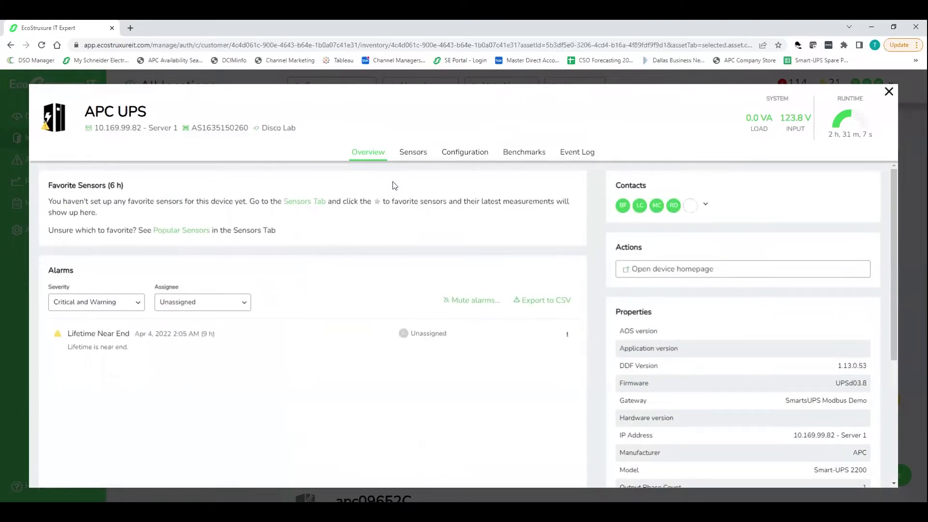
Browse the APC UPS Sensors readings for the past 6 hours, then switch to Benchmarks
left_click(417, 157)
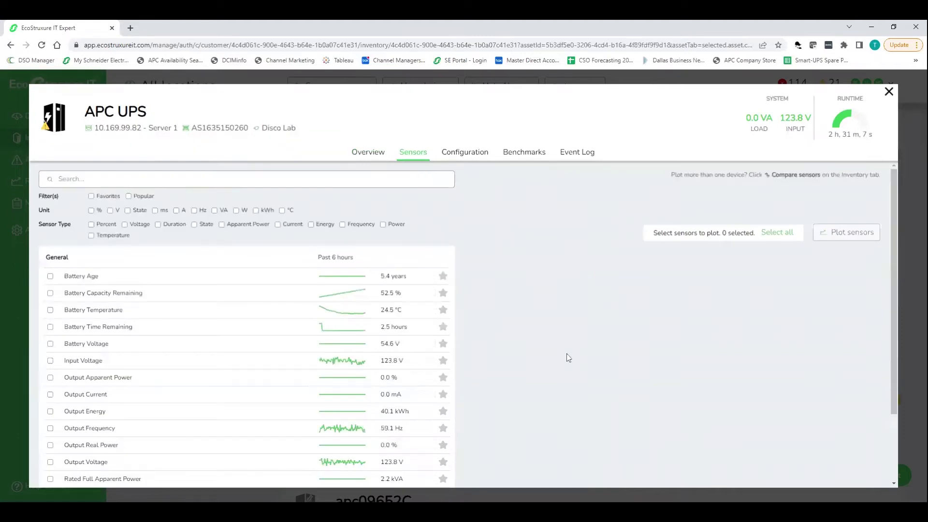
scroll(568, 358, "down", 2)
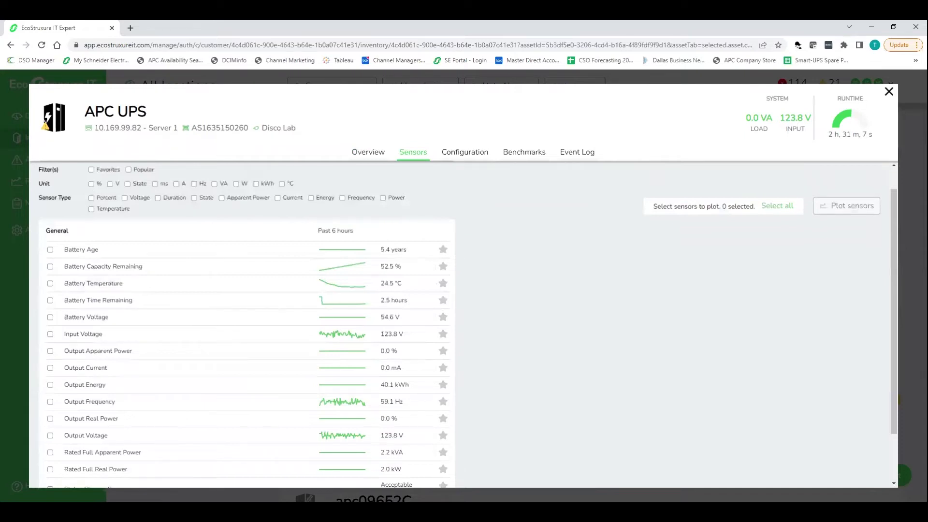
scroll(541, 214, "down", 1)
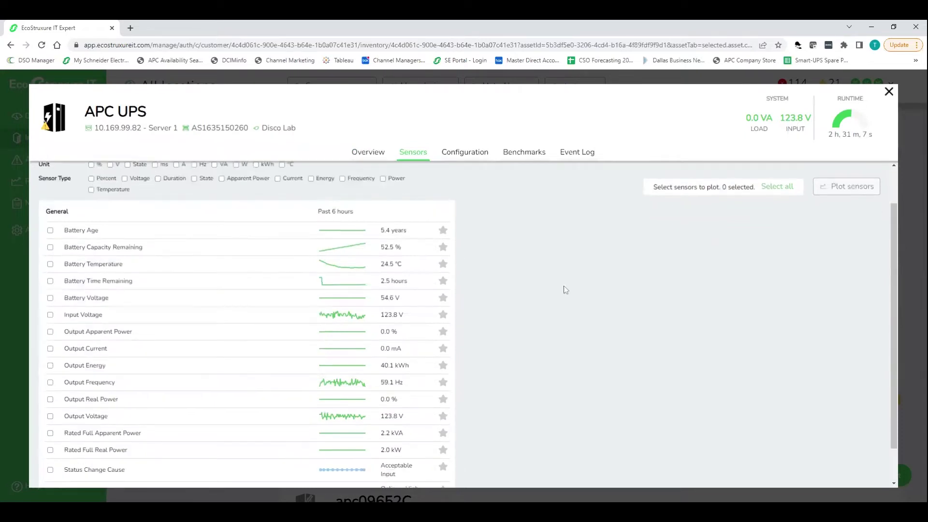
scroll(566, 289, "down", 2)
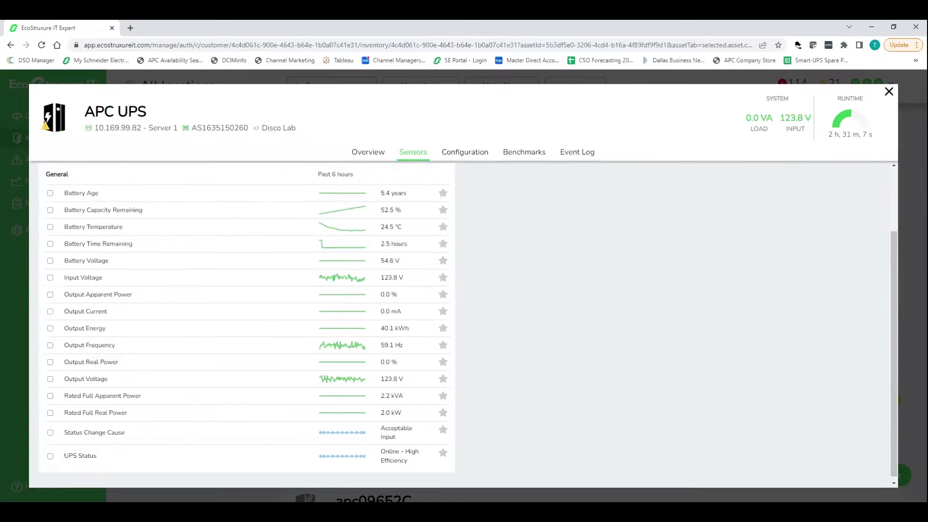
scroll(551, 246, "up", 4)
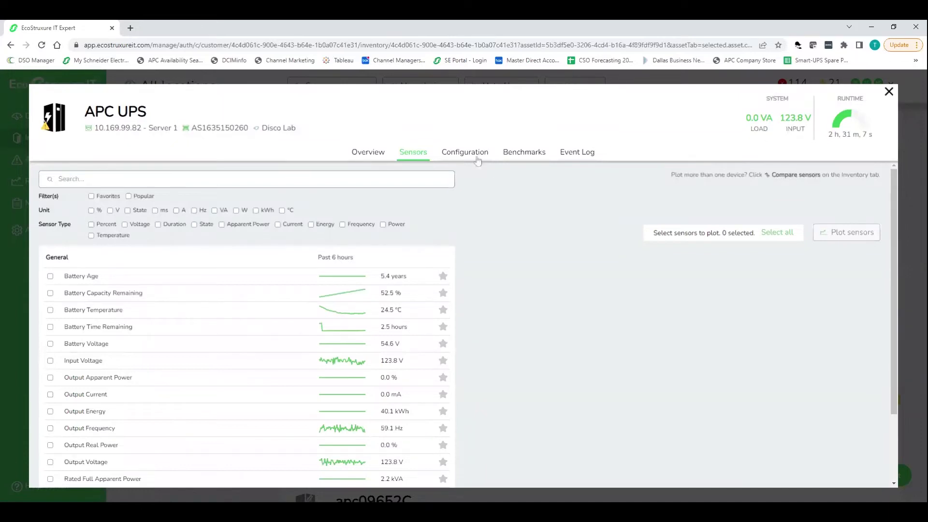
left_click(518, 158)
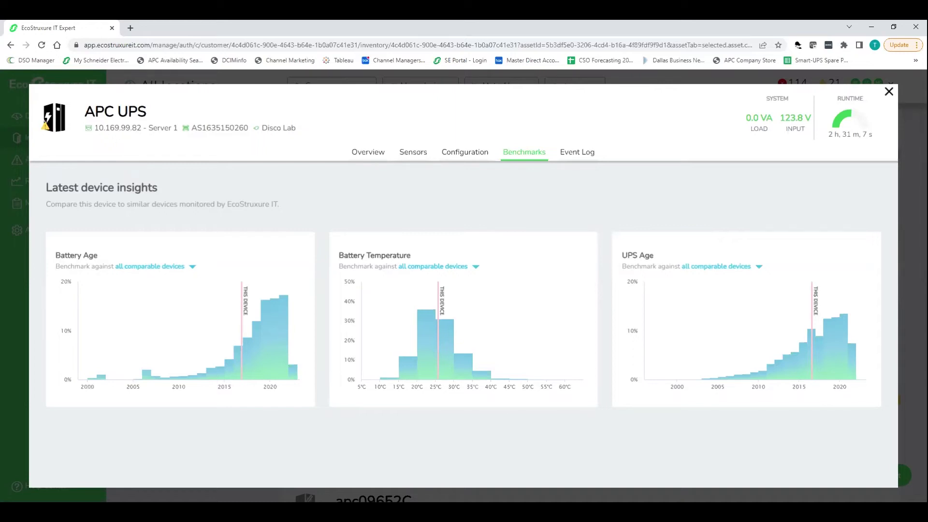
Inspect the Battery Age benchmark histogram, then close the APC UPS details window
mouse_move(271, 341)
left_click(889, 92)
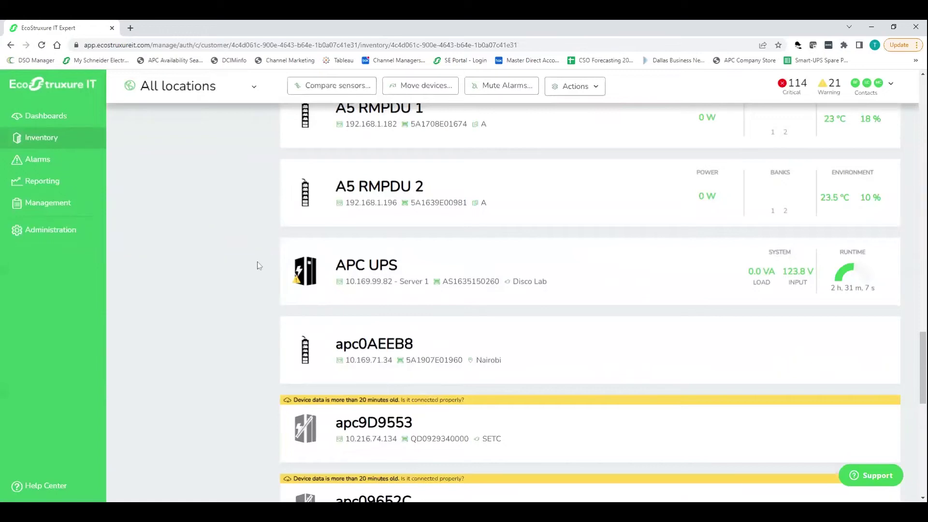
Show past-24-hour alarms for all locations: 262 critical, 69 warning, 8 info
left_click(57, 166)
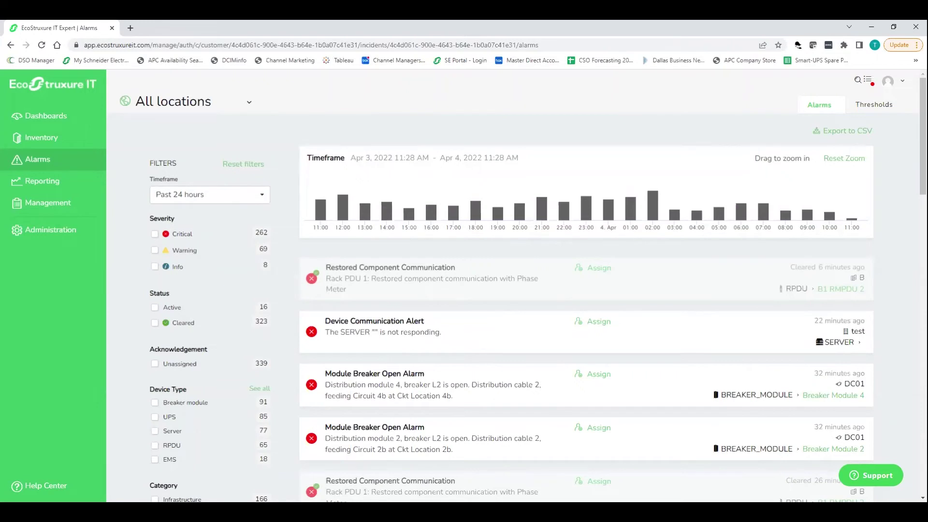
Open the Reporting assessments overview, then the UPS Score assessment
left_click(44, 185)
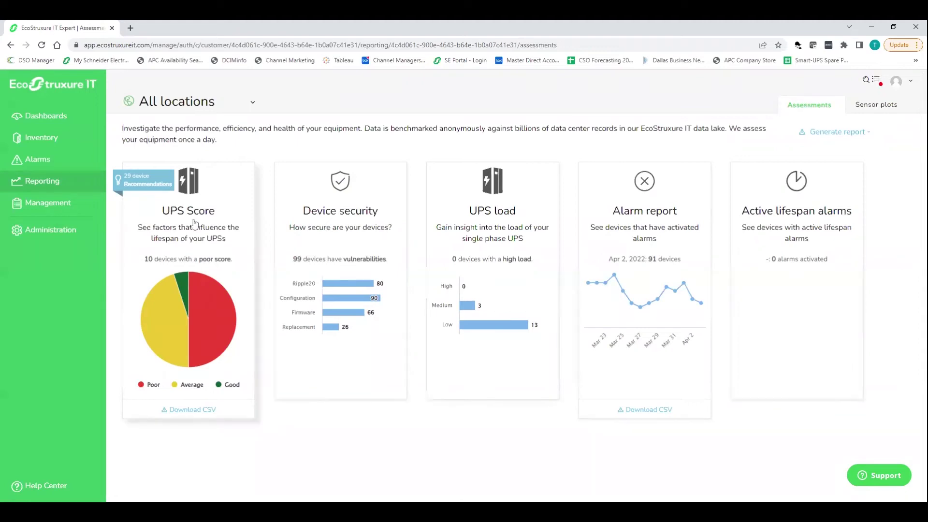
left_click(195, 223)
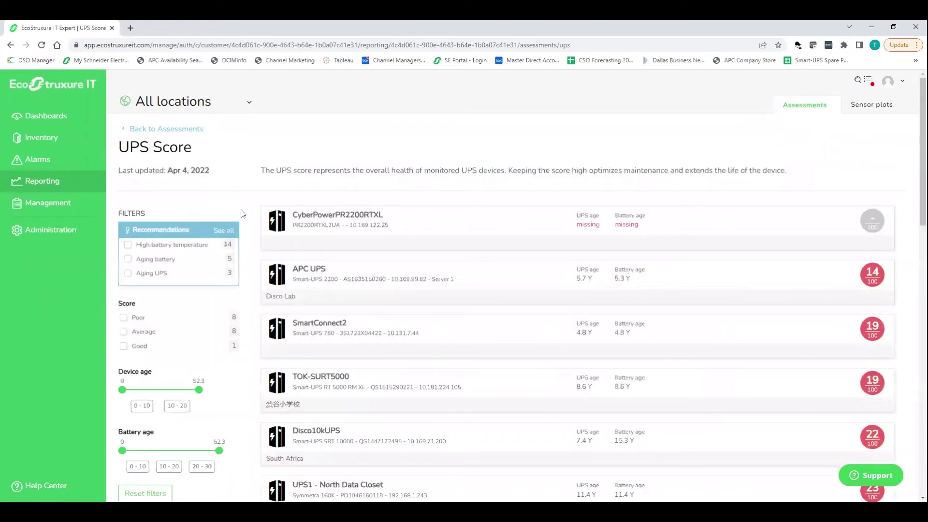
Scroll through the UPS health score rankings and open UPS1 - North Data Closet's score details
scroll(478, 216, "down", 1)
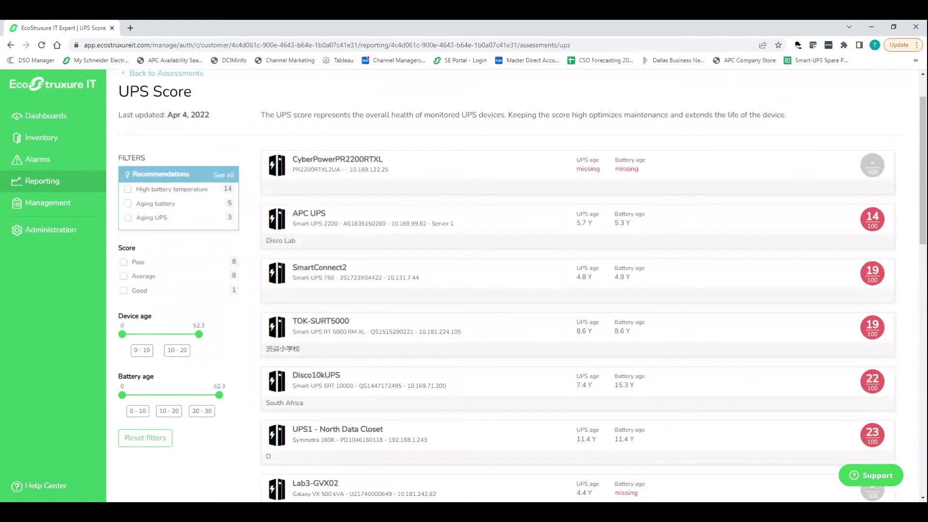
scroll(562, 310, "down", 1)
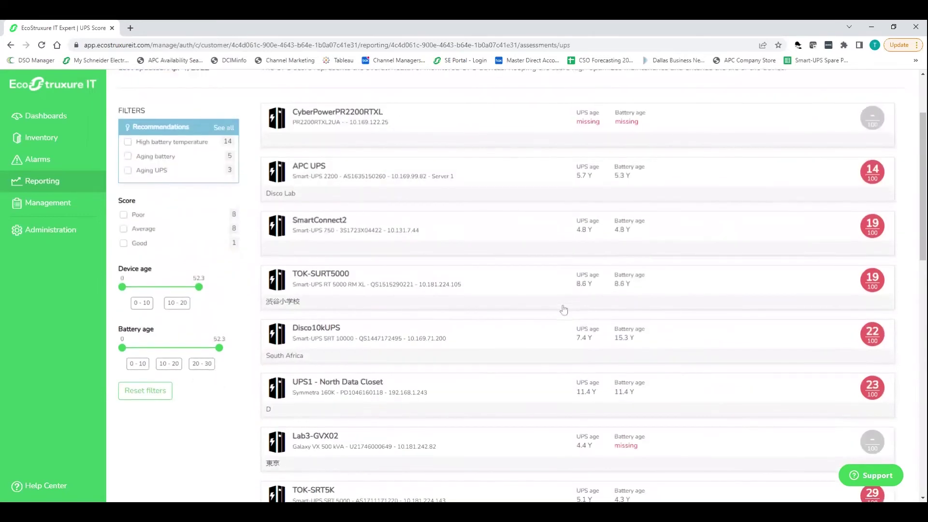
scroll(564, 310, "down", 1)
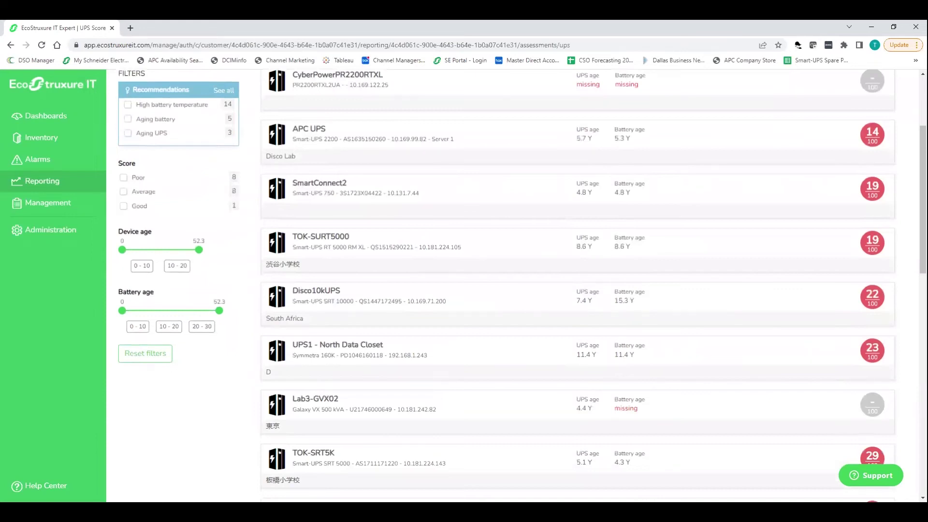
scroll(563, 310, "down", 1)
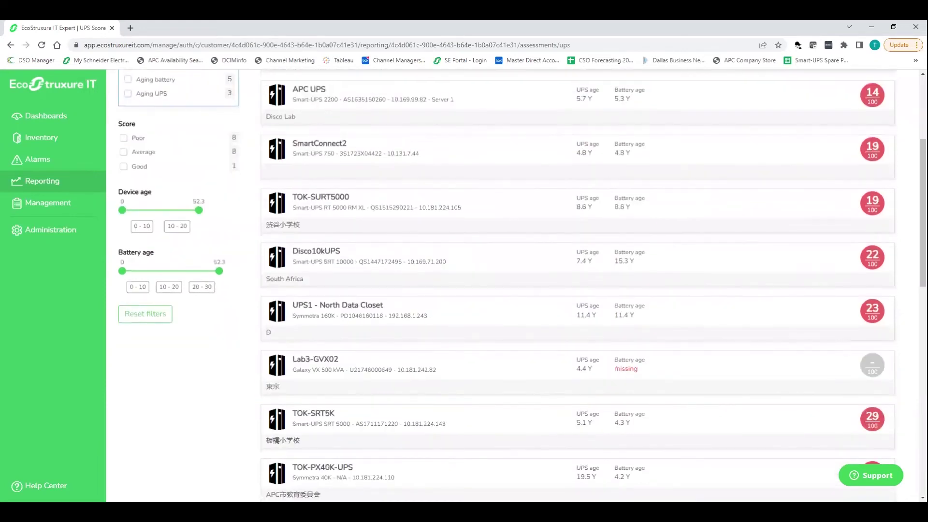
scroll(564, 310, "down", 2)
scroll(523, 285, "down", 3)
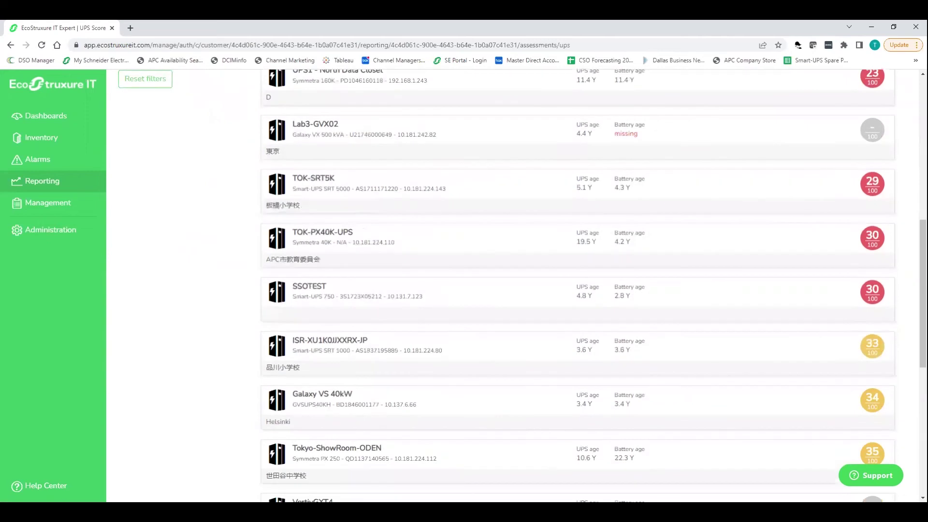
scroll(522, 285, "down", 3)
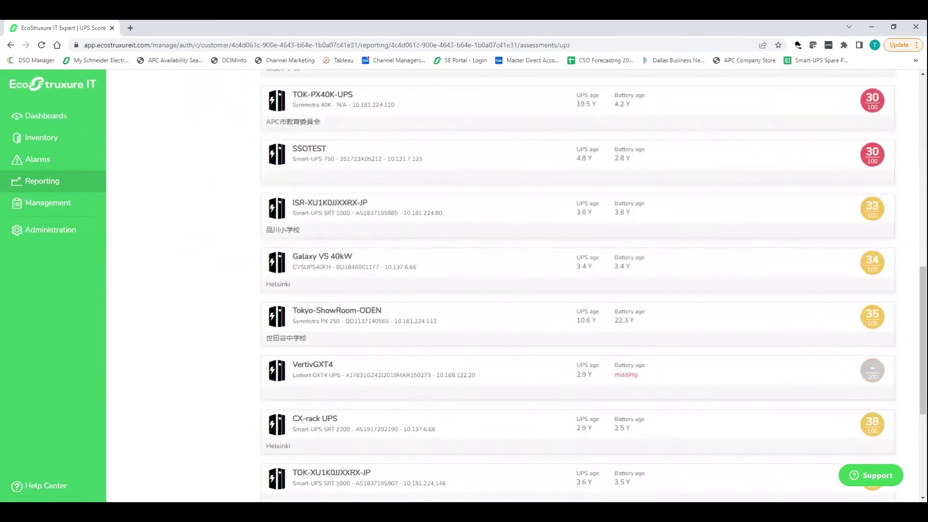
scroll(578, 285, "down", 5)
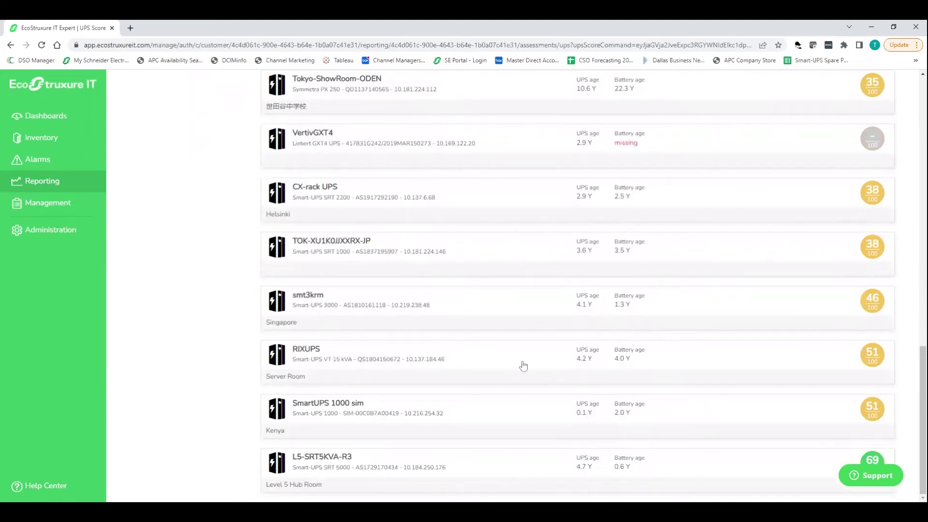
scroll(524, 366, "up", 1)
scroll(523, 366, "up", 4)
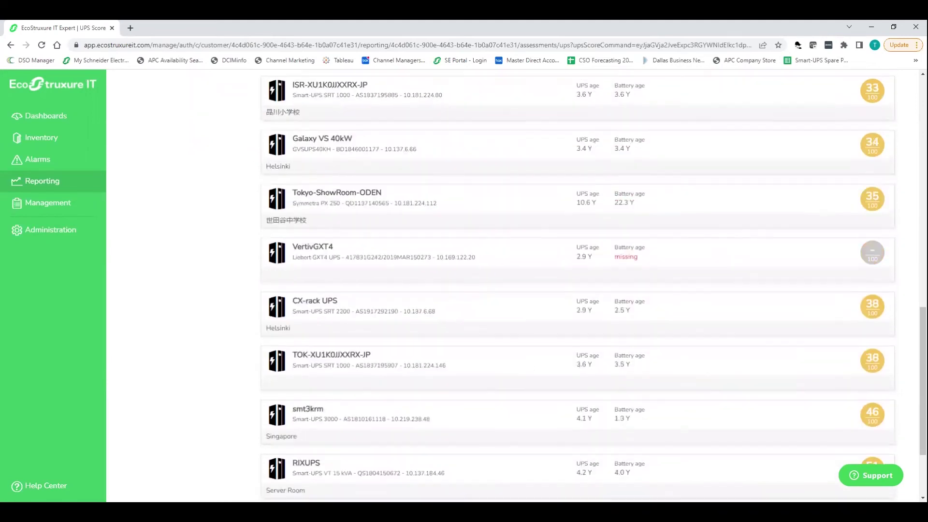
scroll(537, 350, "up", 3)
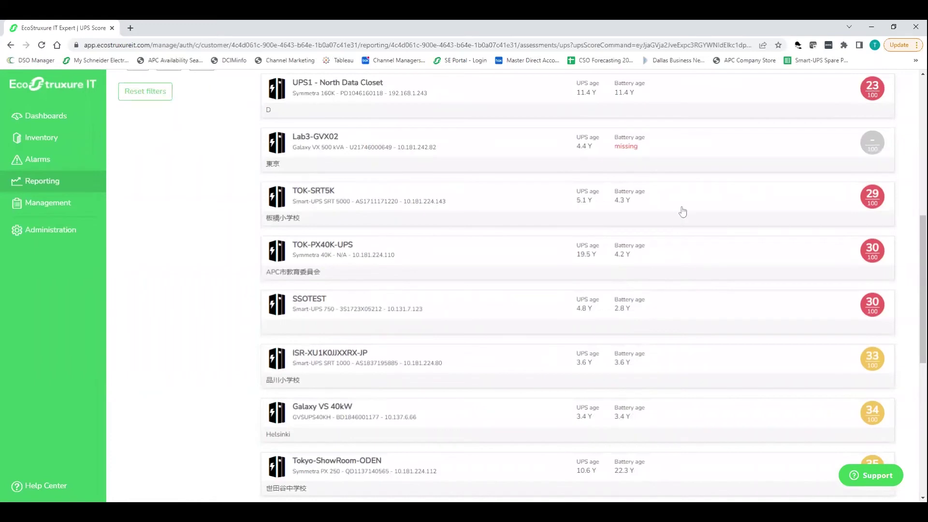
scroll(687, 204, "up", 1)
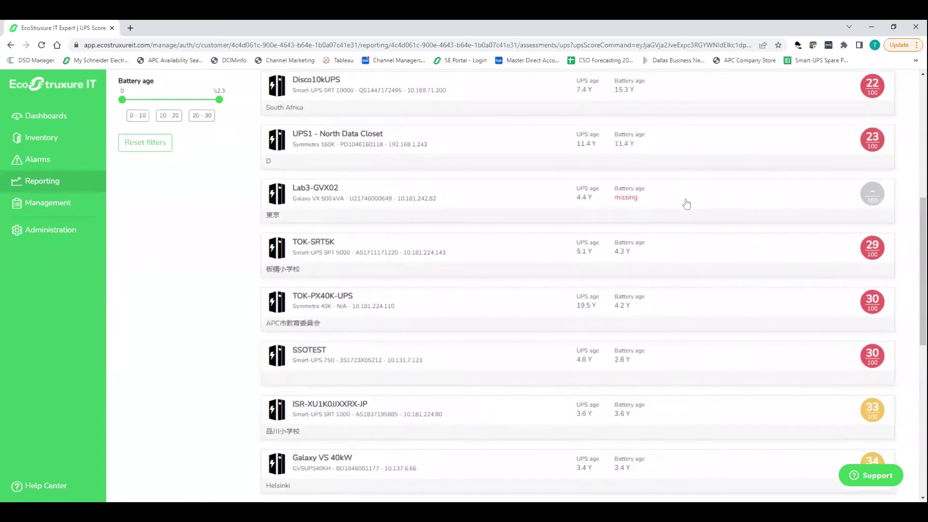
left_click(700, 148)
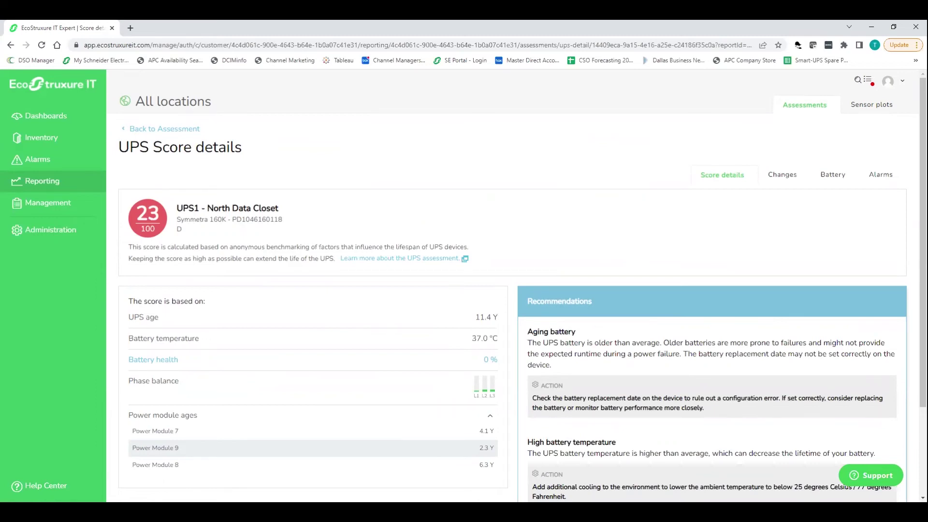
Review UPS1's 23/100 score factors and recommendations, then return to the assessments overview
scroll(490, 341, "down", 1)
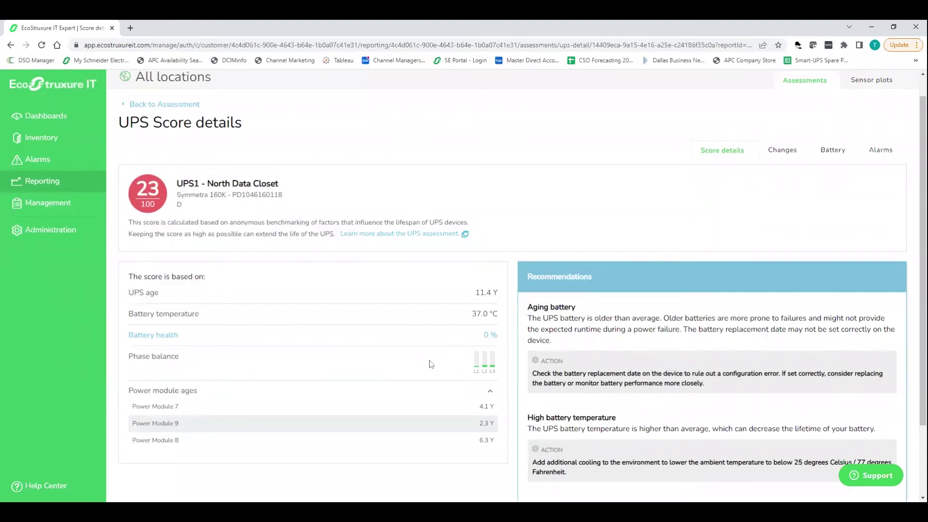
scroll(431, 364, "down", 2)
scroll(429, 361, "down", 1)
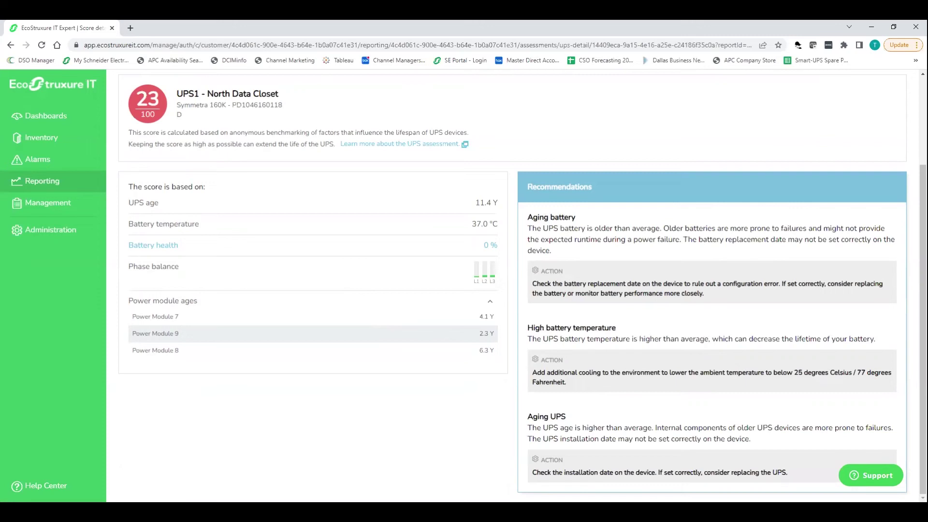
scroll(522, 289, "up", 2)
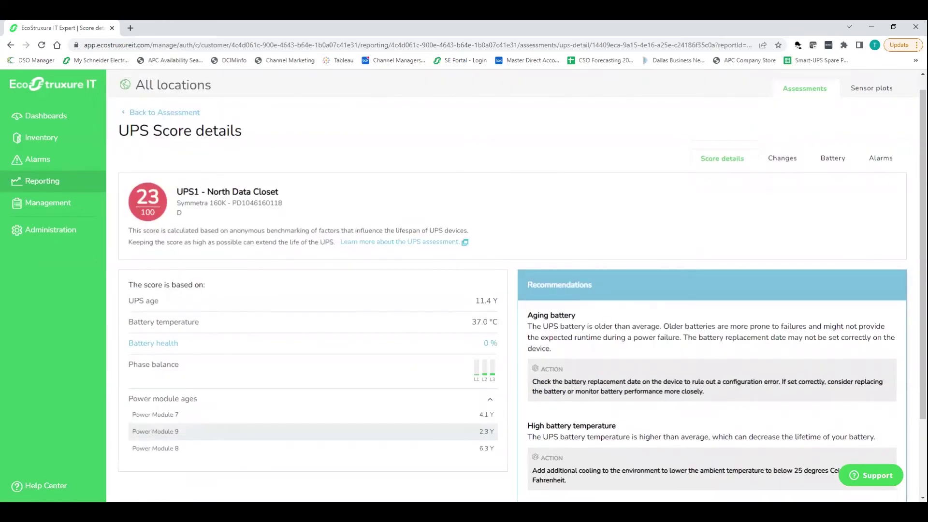
left_click(59, 184)
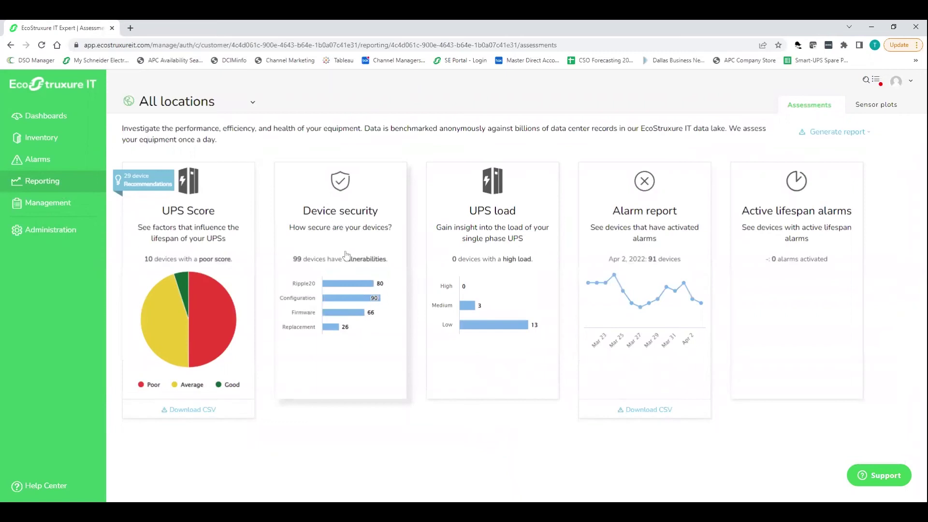
left_click(346, 255)
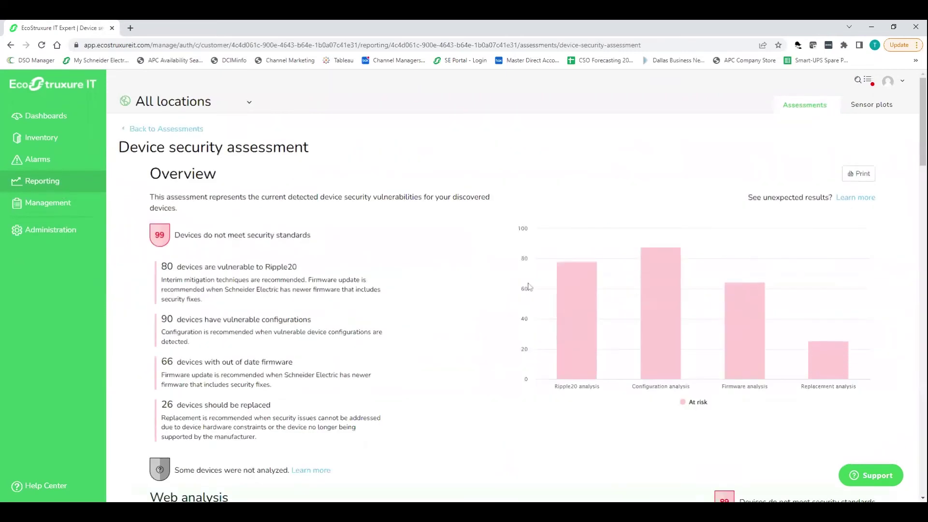
scroll(472, 348, "down", 2)
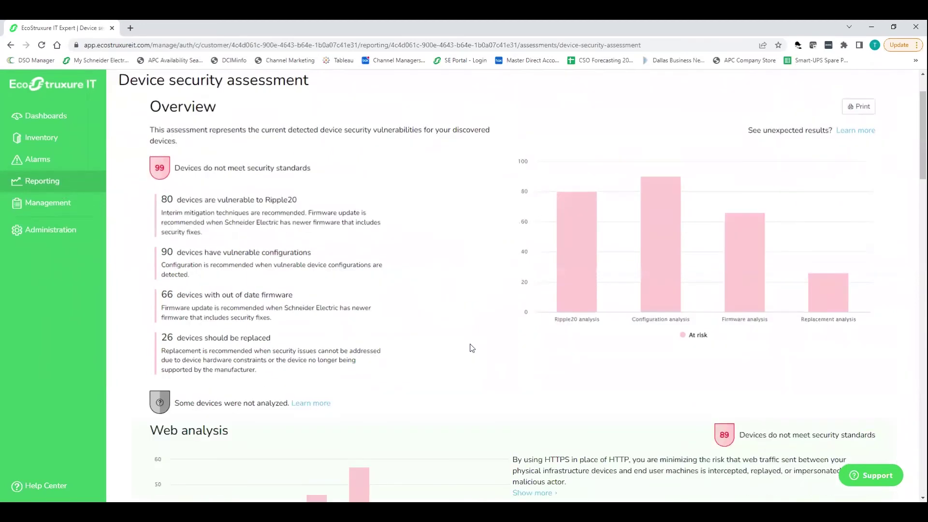
scroll(472, 348, "up", 1)
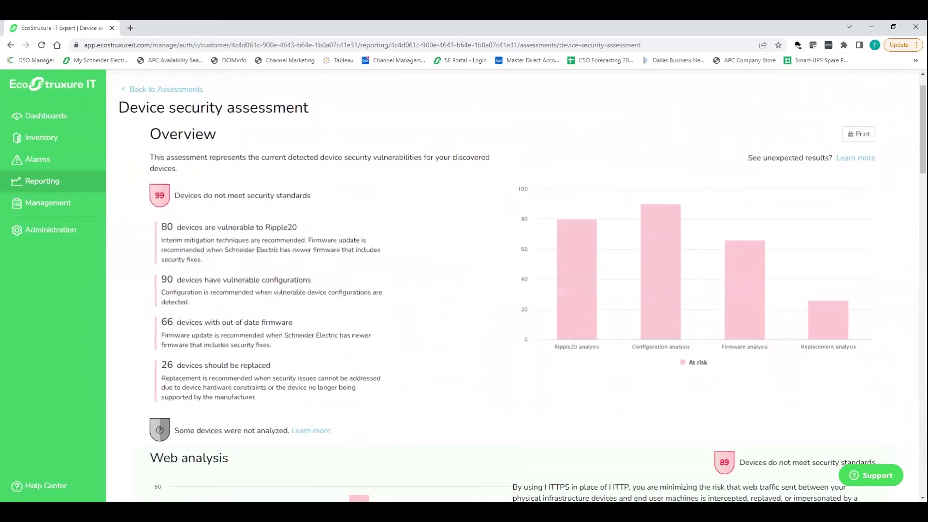
scroll(498, 286, "down", 1)
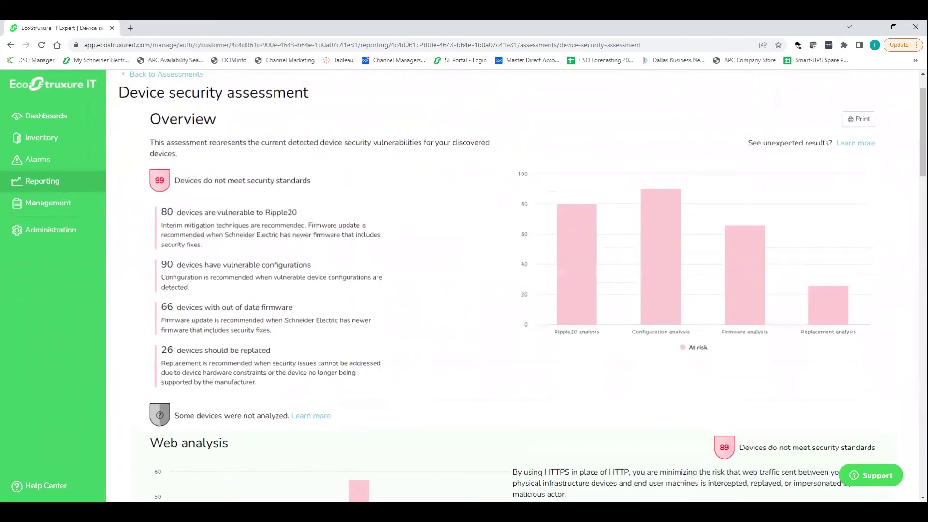
scroll(498, 286, "down", 1)
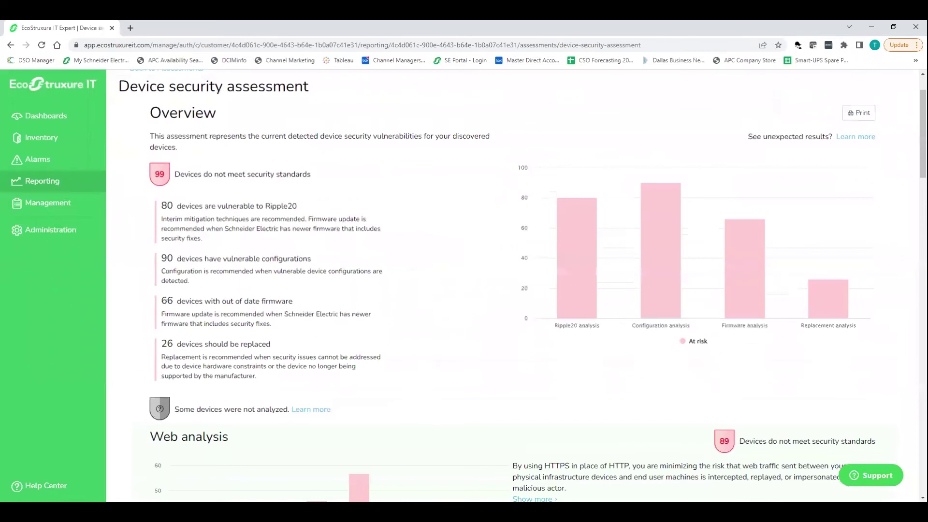
scroll(496, 330, "down", 2)
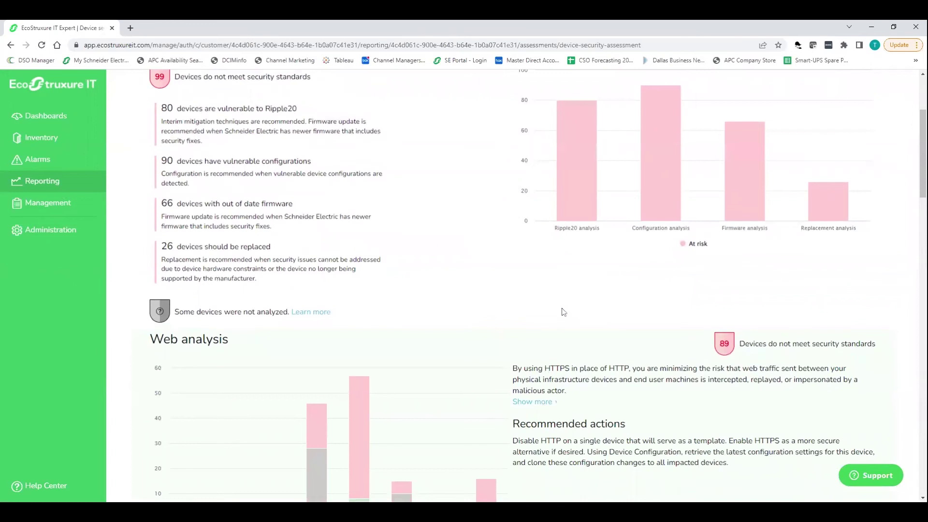
scroll(563, 312, "down", 2)
scroll(538, 286, "down", 2)
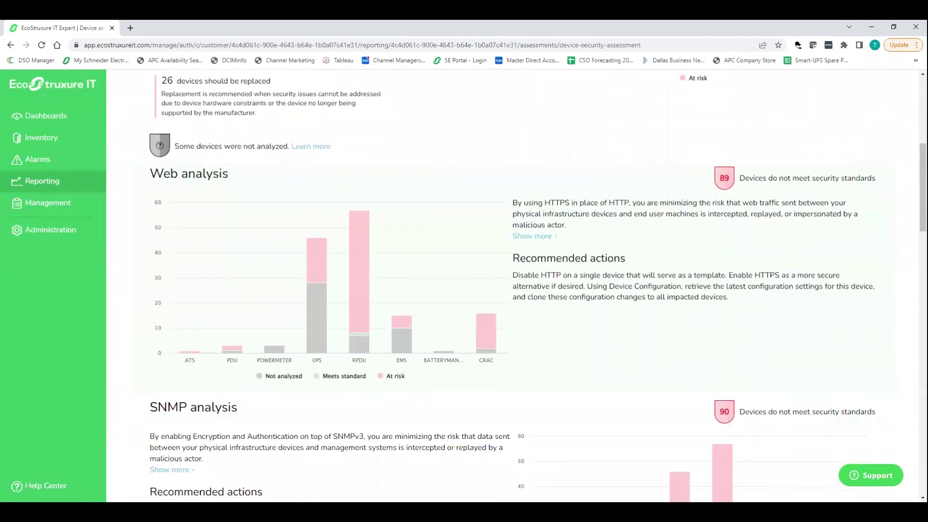
scroll(512, 285, "down", 4)
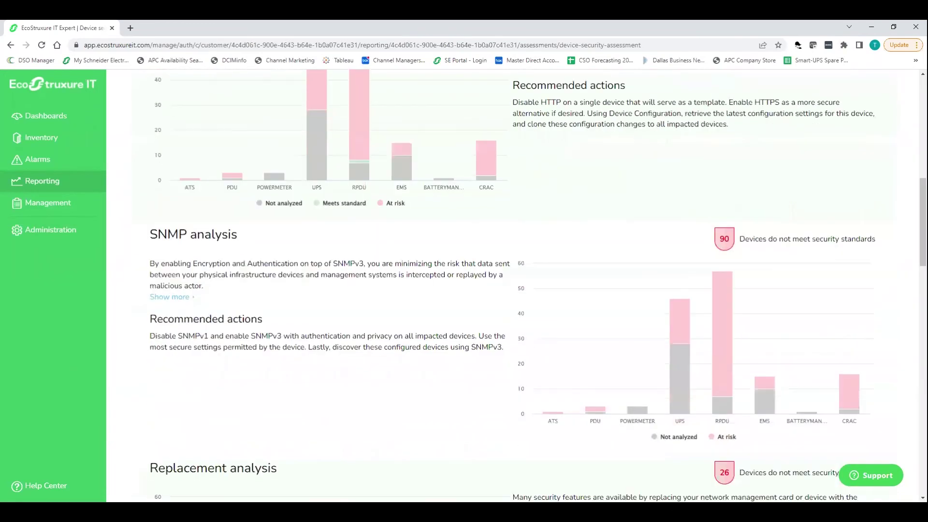
scroll(492, 384, "down", 4)
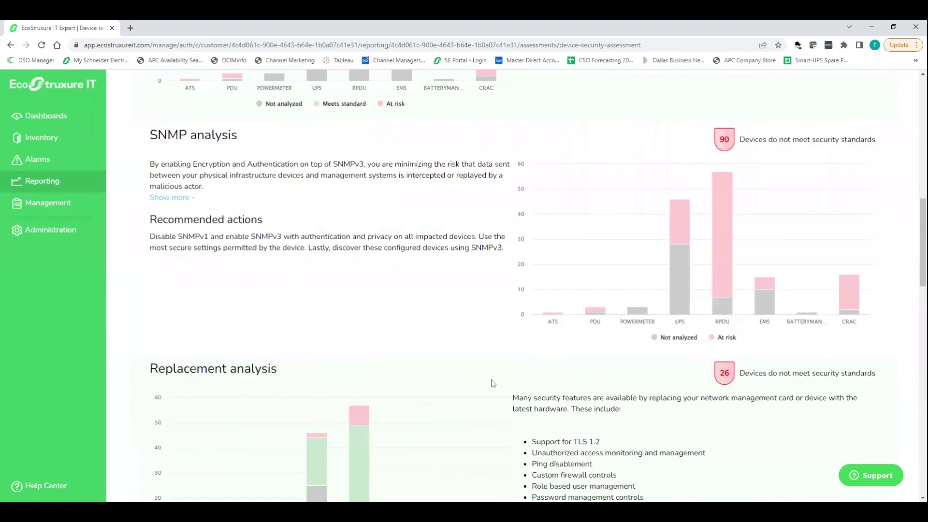
scroll(493, 384, "down", 3)
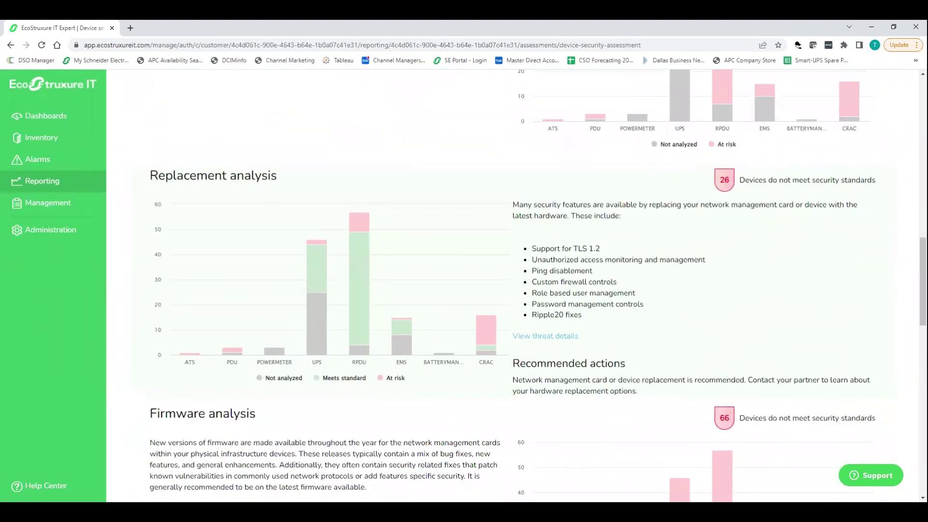
scroll(492, 383, "down", 3)
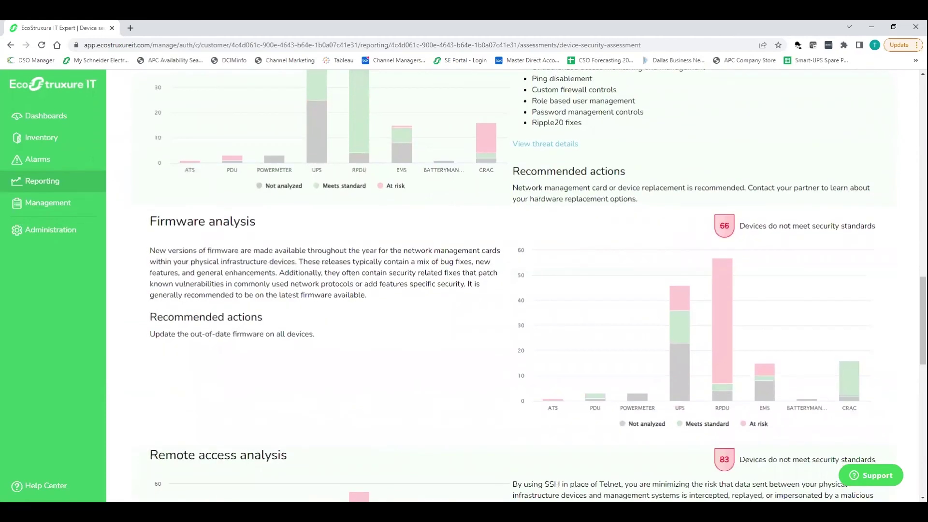
scroll(538, 286, "down", 3)
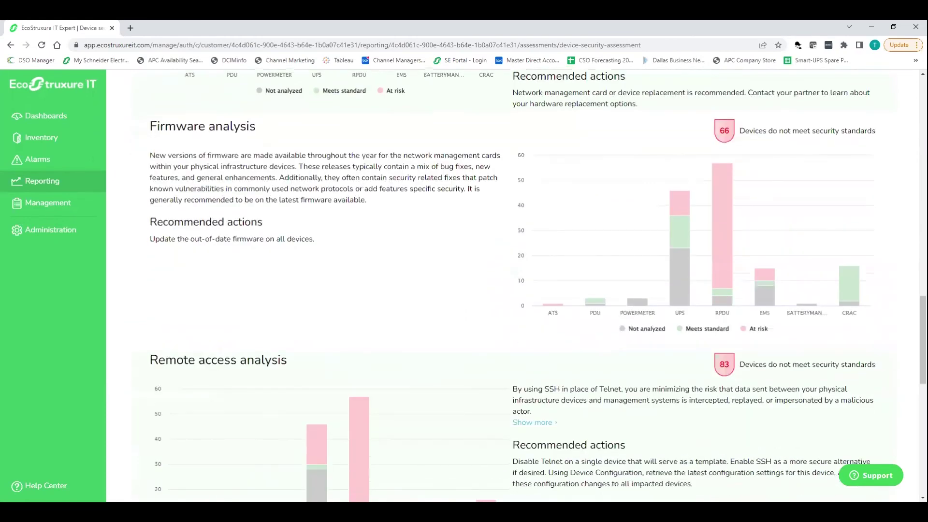
scroll(538, 286, "down", 4)
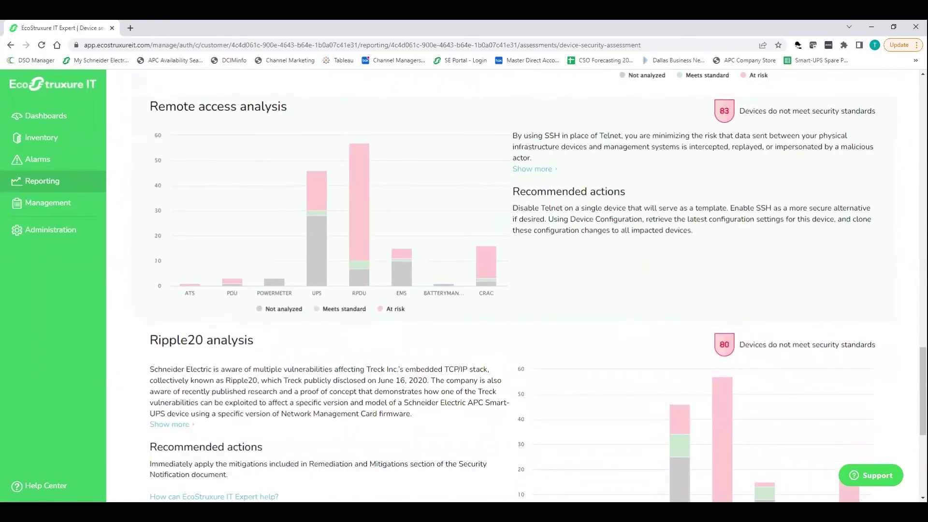
scroll(538, 287, "up", 3)
scroll(538, 286, "up", 8)
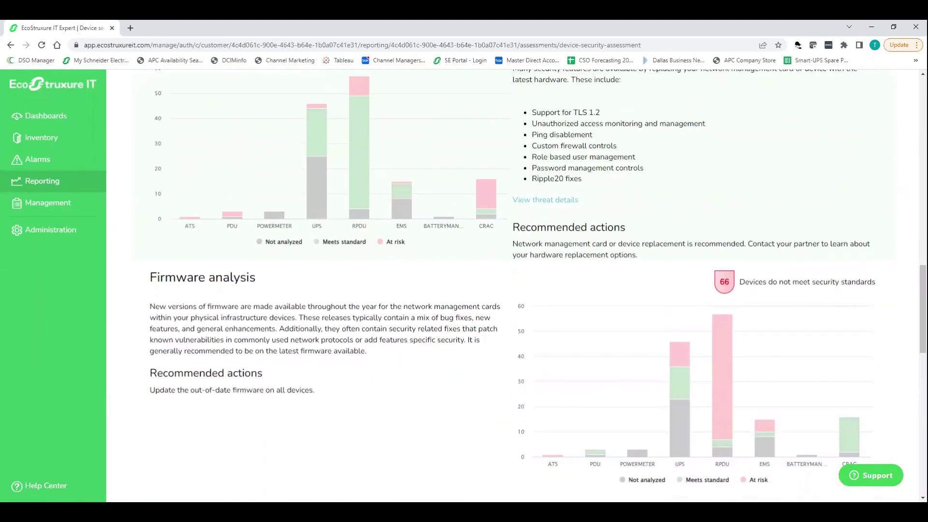
scroll(483, 367, "up", 5)
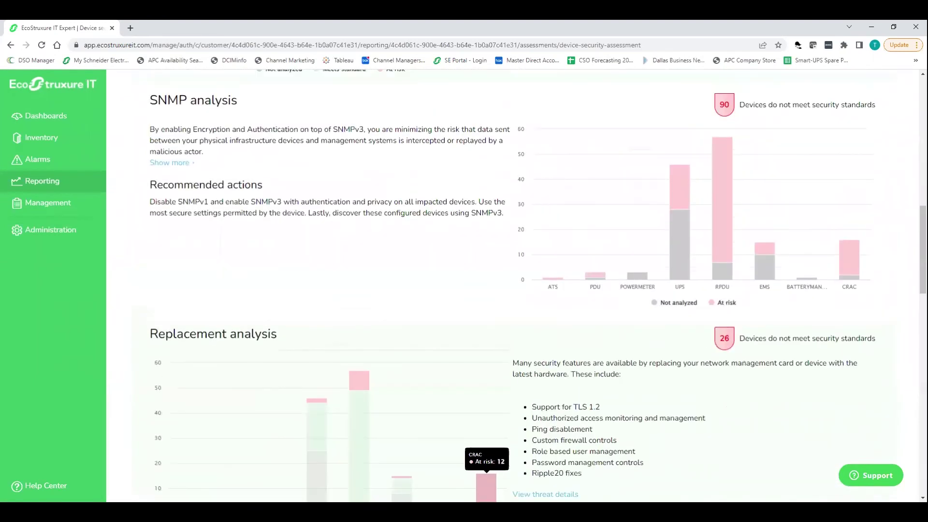
scroll(512, 286, "up", 1)
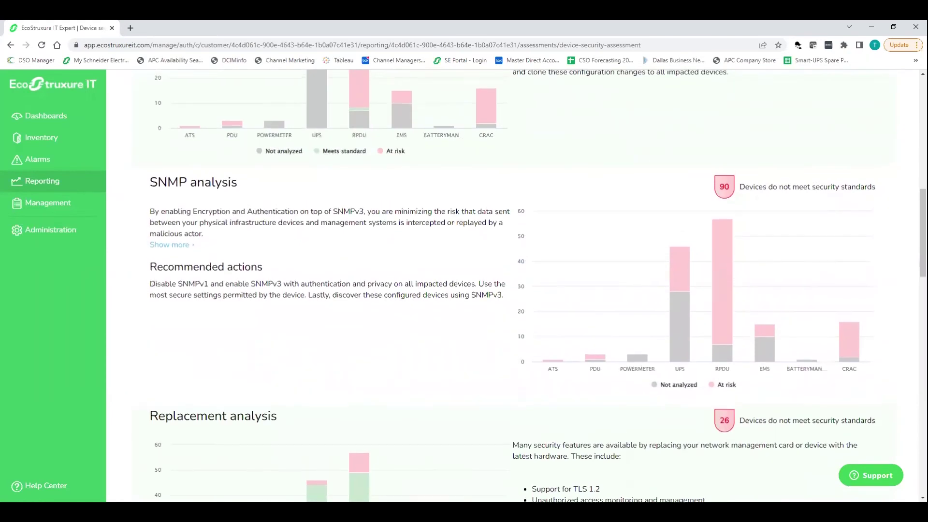
scroll(539, 285, "up", 3)
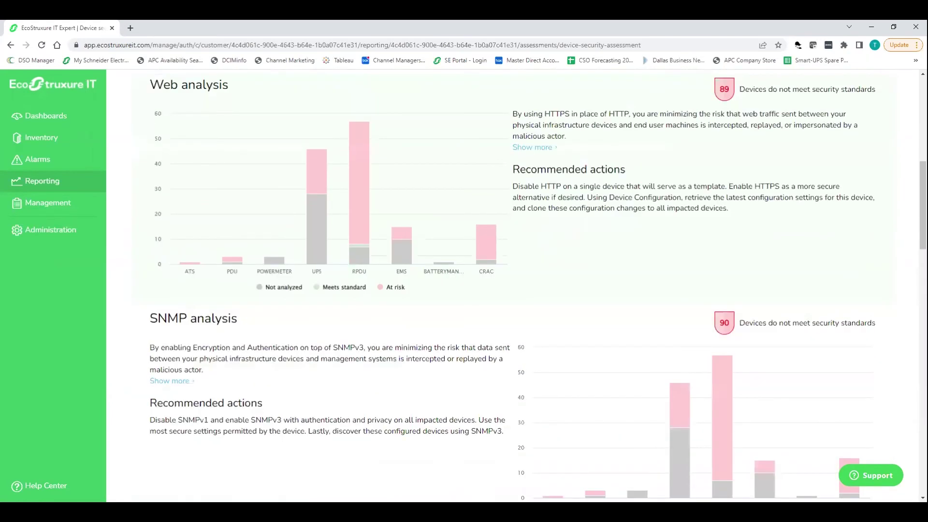
scroll(538, 285, "up", 1)
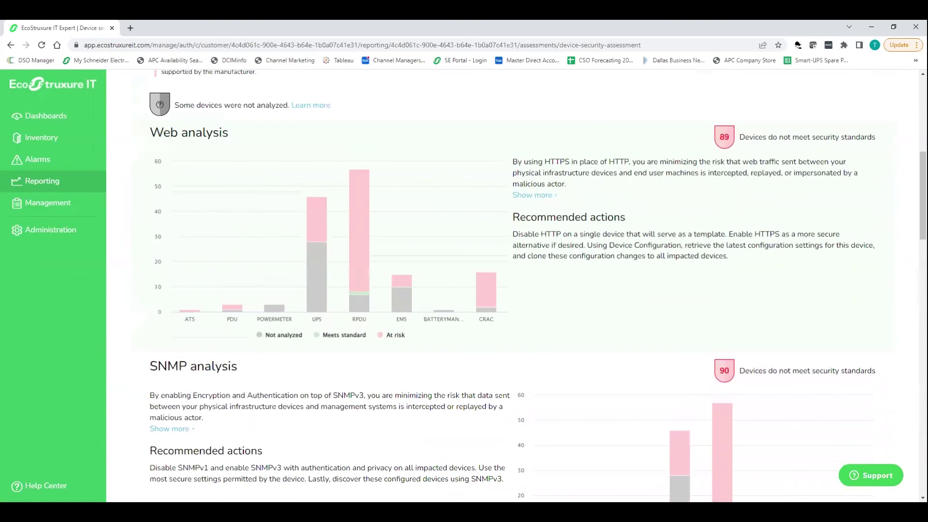
scroll(487, 474, "up", 4)
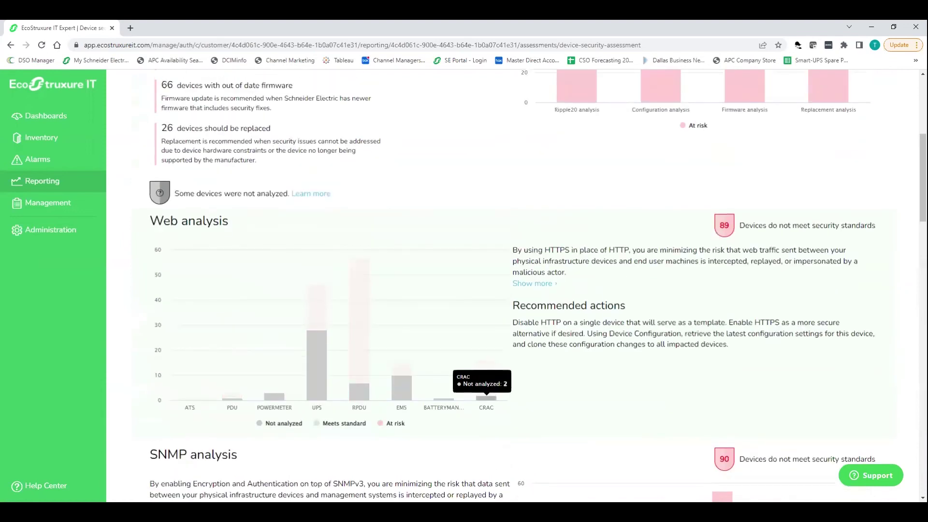
scroll(487, 474, "up", 5)
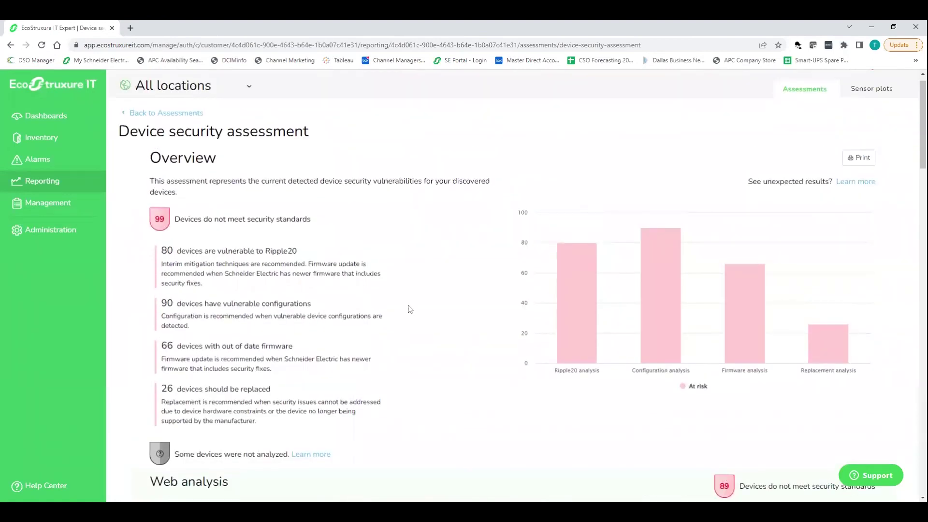
Go back to the Assessments overview via the 'Back to Assessments' link
left_click(185, 114)
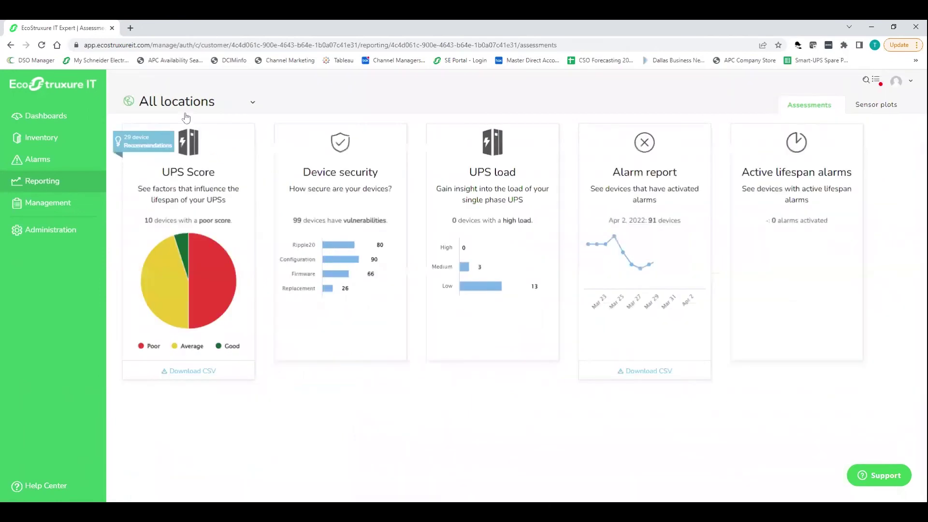